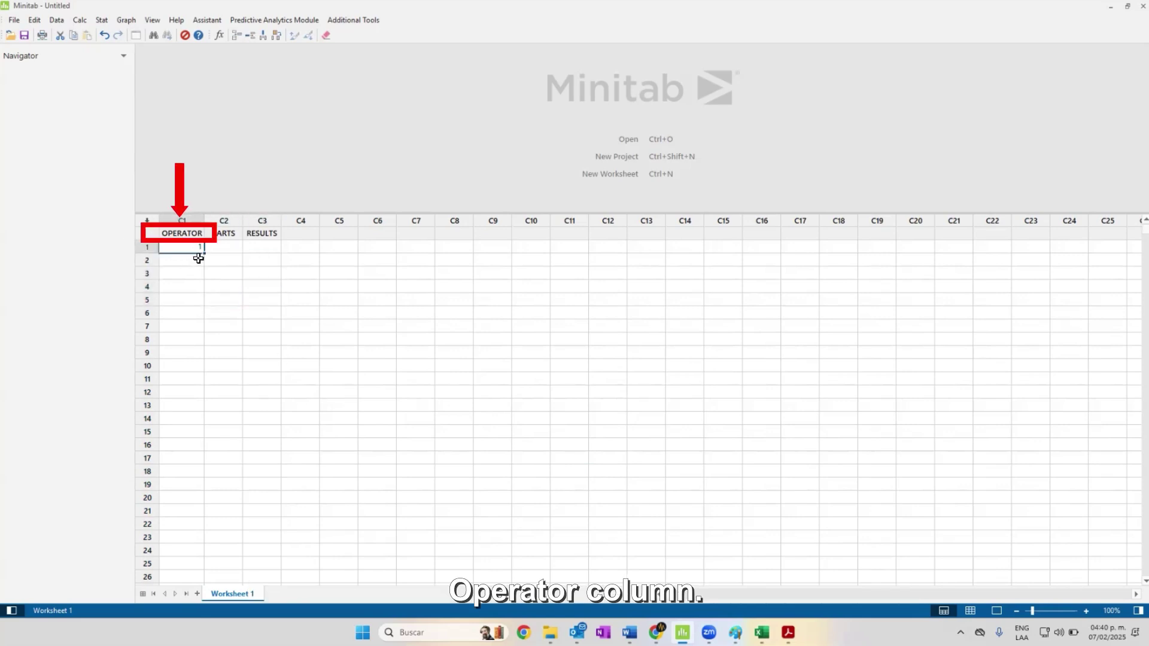
Fill rows 1 to 30 of the OPERATOR column with 1
type("1")
left_click_drag(203, 254, 204, 564)
left_click(300, 497)
scroll(293, 490, "down", 4)
Fill the OPERATOR column with 2 in rows 31 to 60 and with 3 in rows 61 to 90
left_click(186, 419)
type("2")
left_click(301, 433)
scroll(281, 436, "down", 2)
left_click(185, 339)
mouse_move(204, 346)
left_mouse_down()
mouse_move(200, 577)
mouse_move(185, 546)
mouse_move(189, 358)
mouse_move(215, 570)
mouse_move(206, 528)
left_mouse_up()
left_click(189, 358)
type("3")
scroll(323, 497, "up", 7)
left_click(323, 497)
scroll(323, 497, "up", 13)
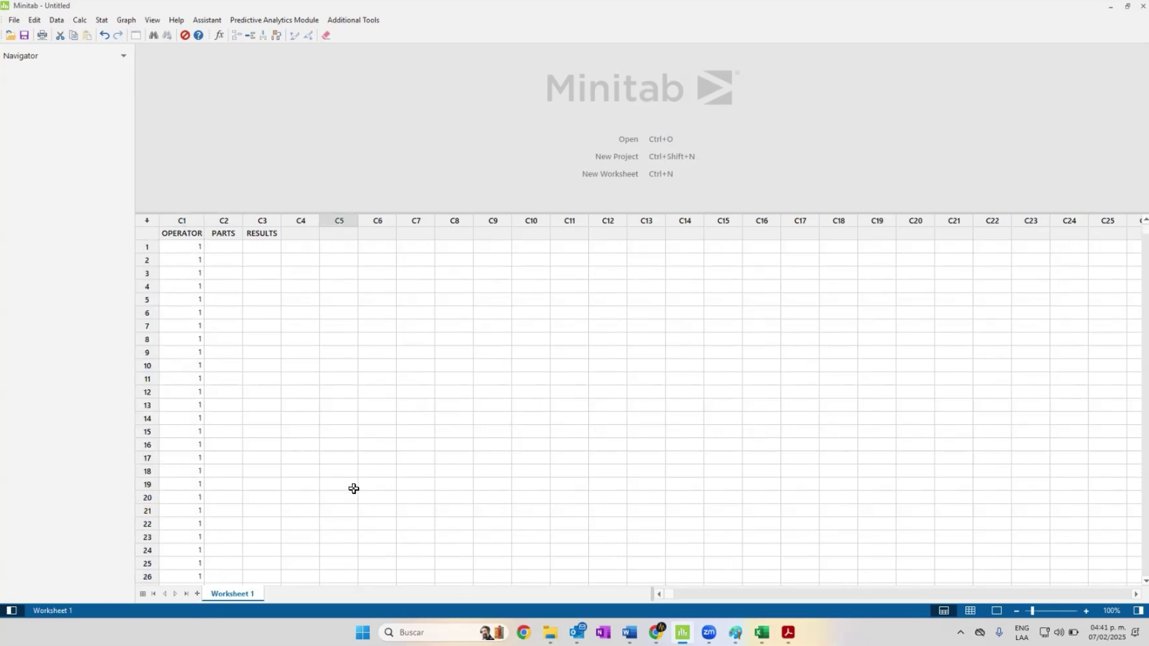
Fill the PARTS column with 1 through 10 repeated three times for each operator, copying the first 30 rows down to row 90
left_click(223, 246)
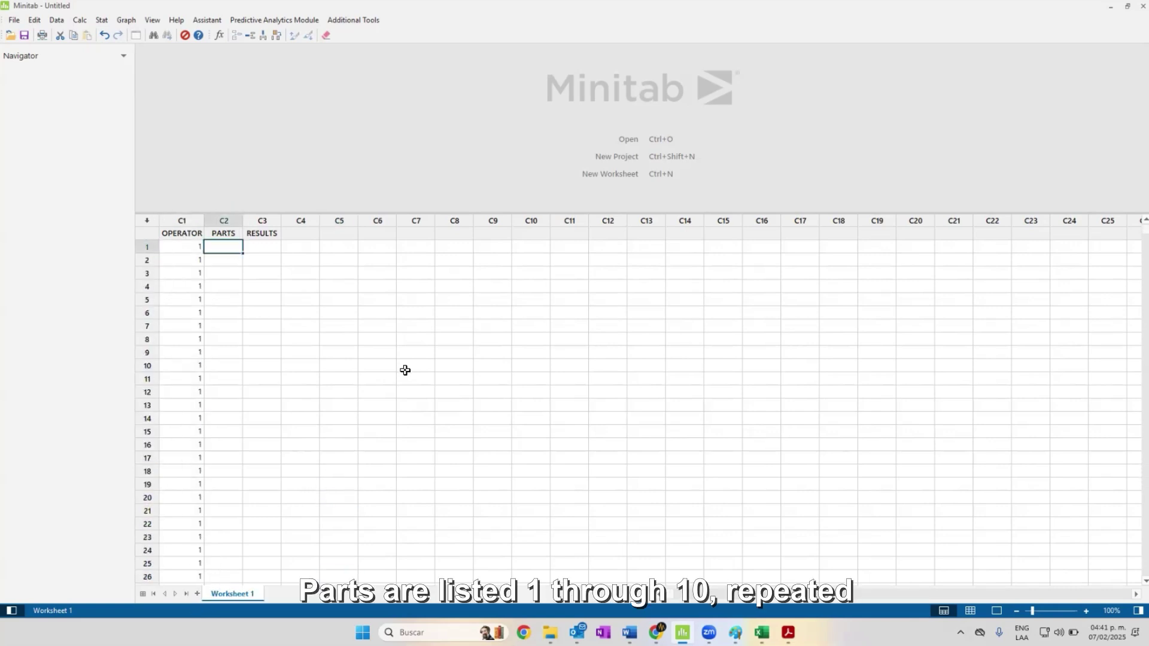
type("1 2 3 4 5 6 7 8 9 10 1 2 3 4 5 6 7 8 9 10")
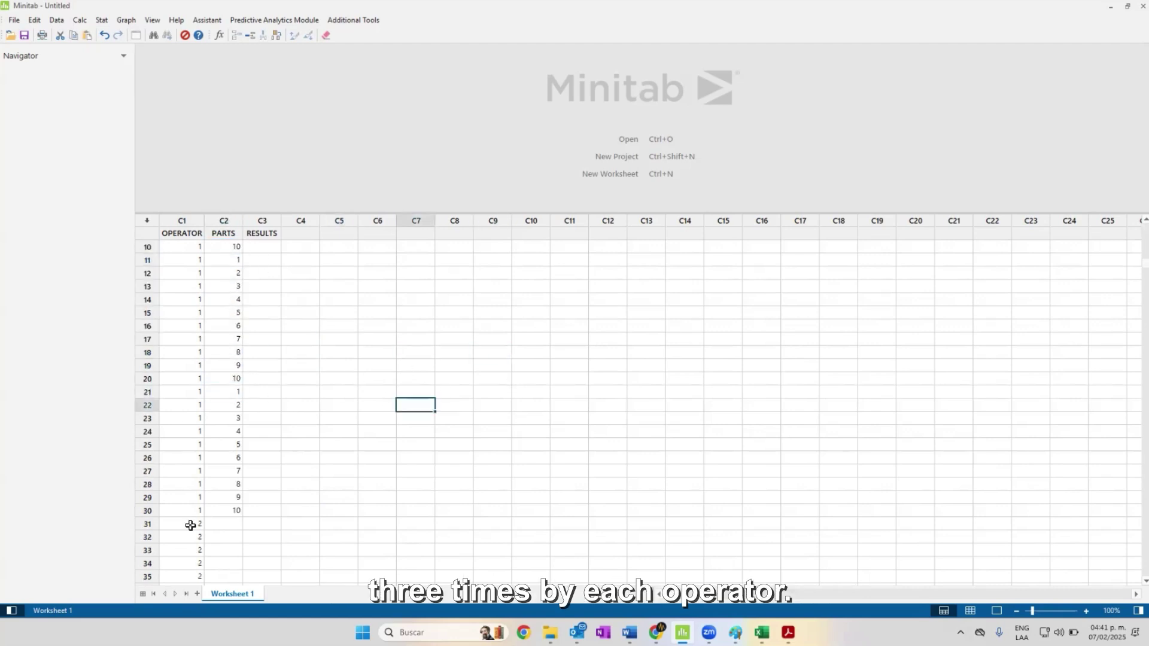
scroll(260, 378, "up", 3)
left_click_drag(228, 248, 234, 534)
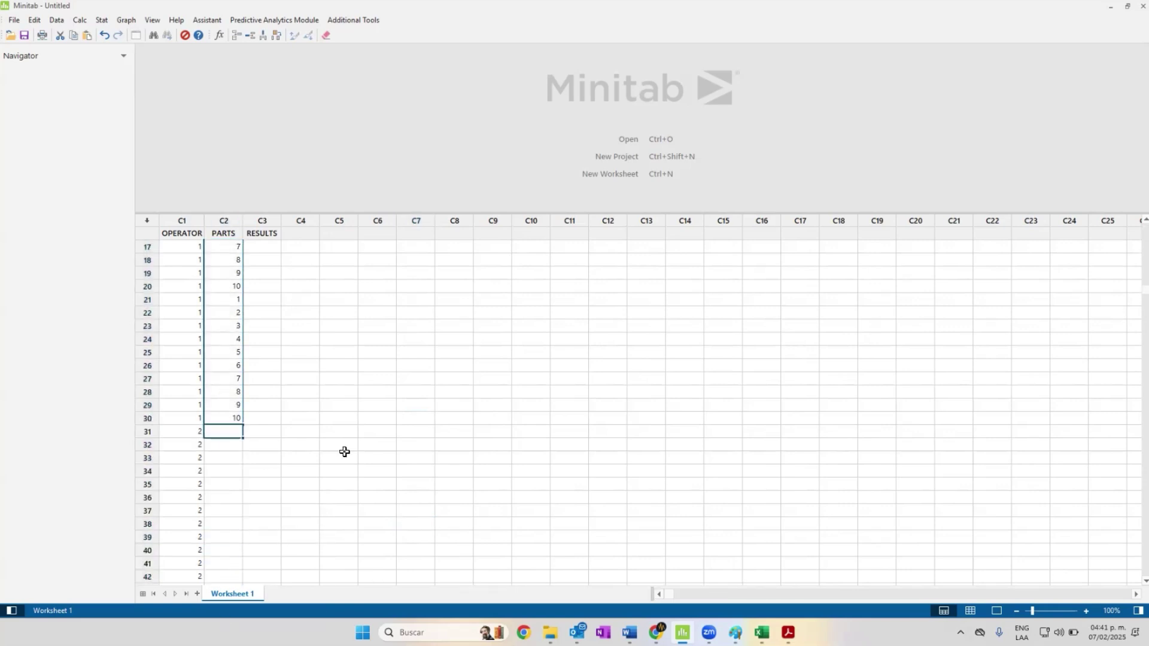
scroll(233, 317, "down", 3)
left_click(233, 318)
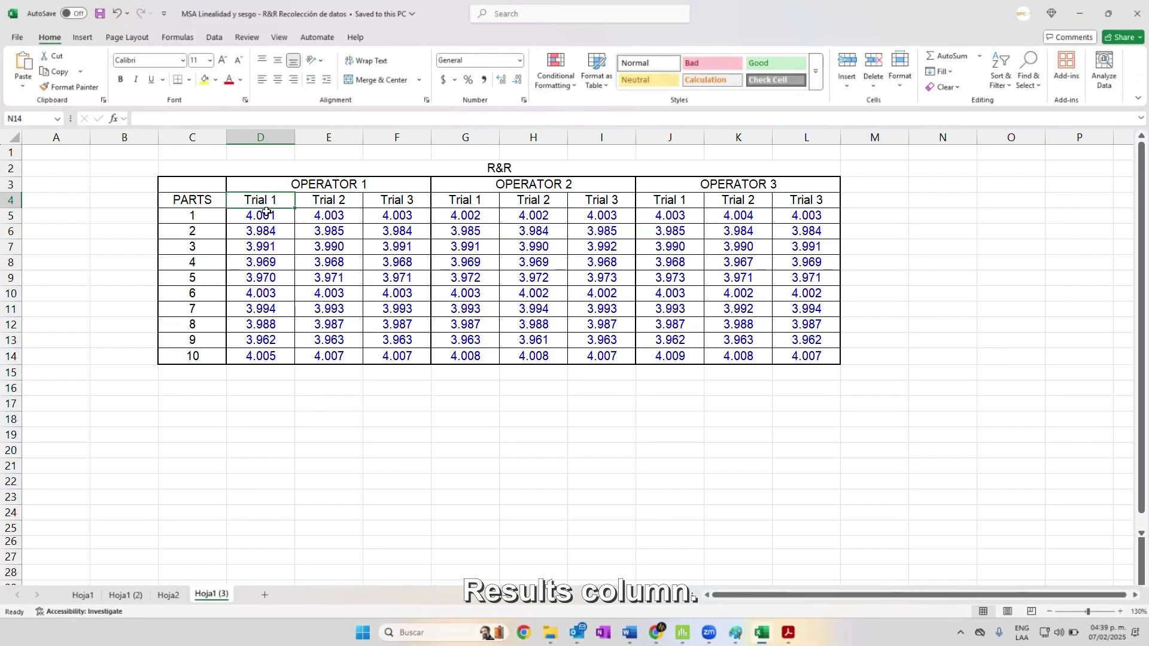
Copy Operator 1's three trials from the Excel R&R table into rows 1 to 30 of the RESULTS column in Minitab
left_click_drag(266, 211, 264, 356)
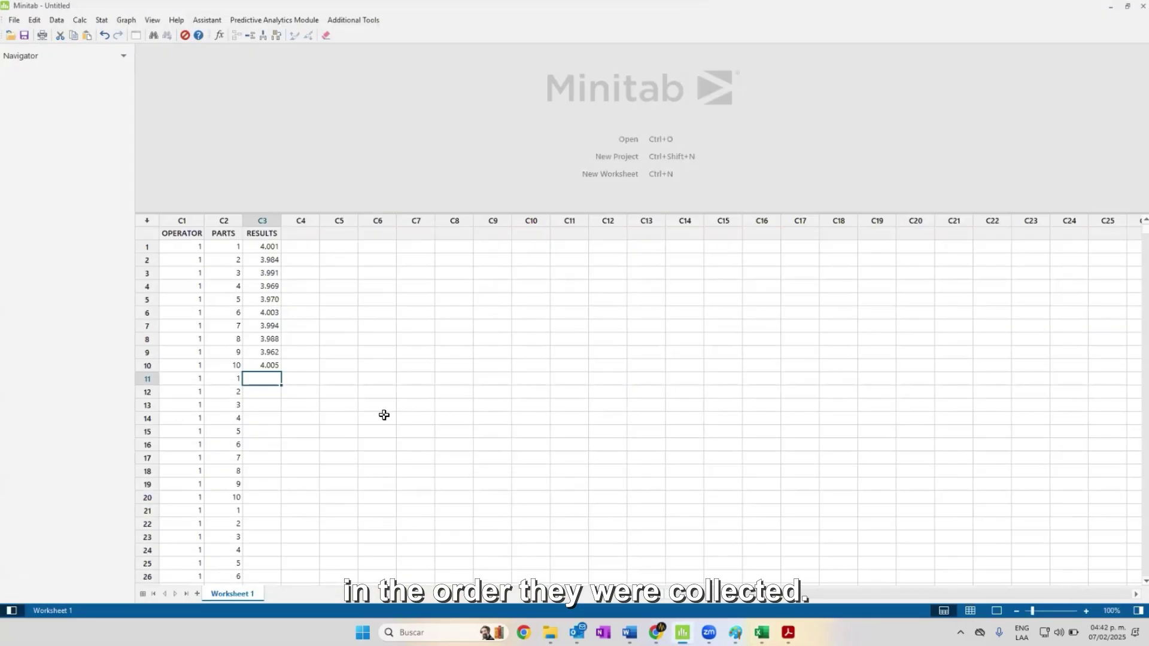
type("4.003 3.985 3.990 3.968 3.971 4.003 3.993 3.987 3.963 4.007")
scroll(274, 451, "down", 3)
left_click(262, 390)
key("ctrl+v")
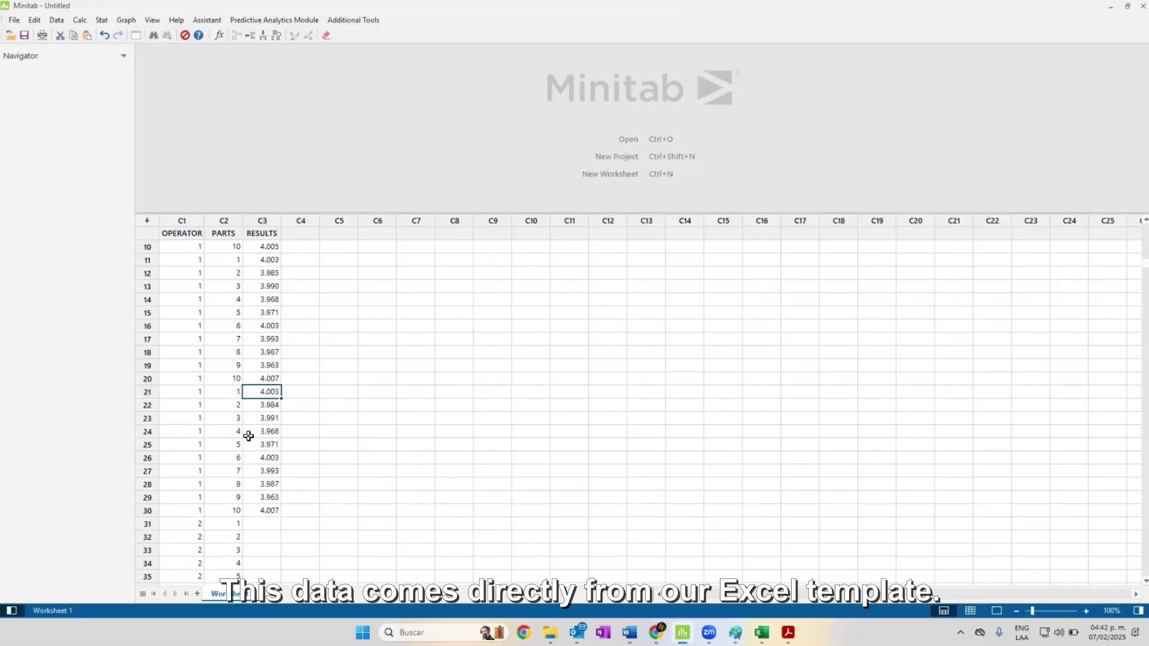
Paste Operator 2's three trials into rows 31 to 60 of the RESULTS column
scroll(354, 464, "down", 5)
left_click(262, 325)
key("ctrl+v")
scroll(284, 419, "down", 4)
key("ctrl+v")
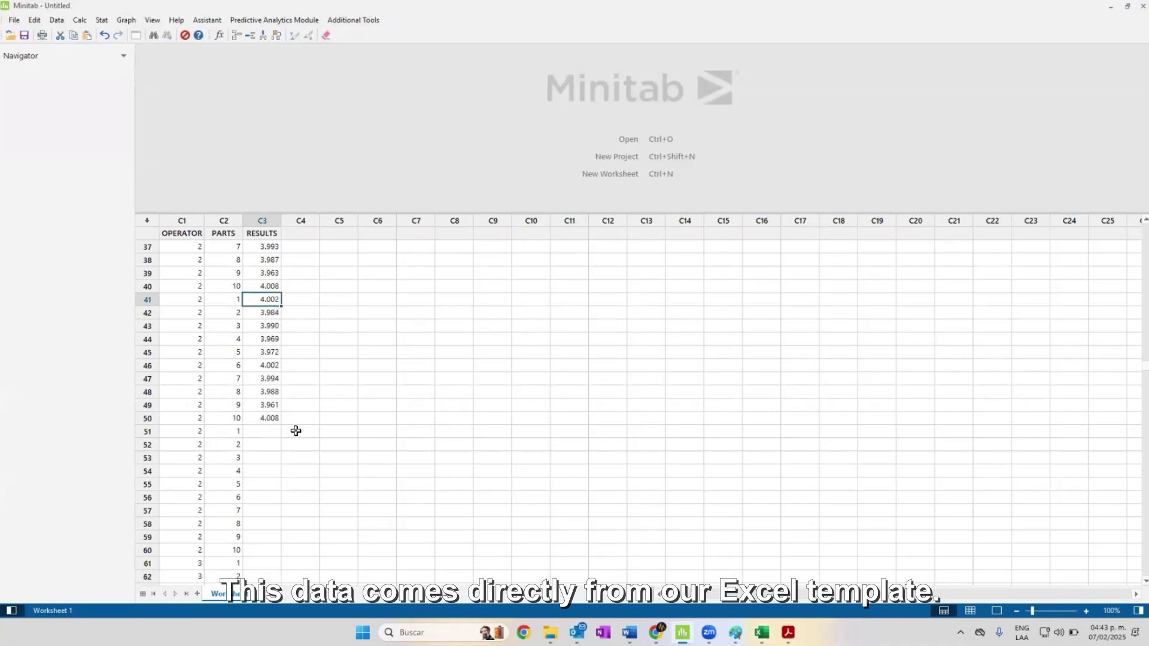
scroll(375, 392, "down", 2)
key("ctrl+v")
Paste Operator 3's three trials into rows 61 to 90 of the RESULTS column
scroll(301, 364, "down", 3)
key("ctrl+v")
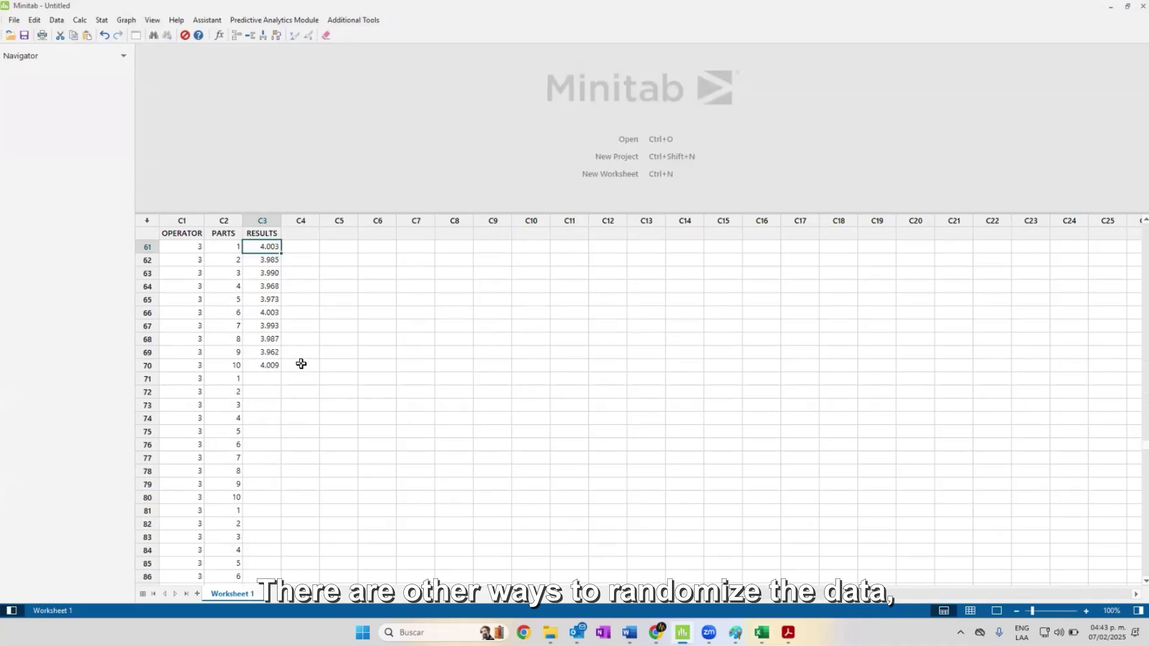
left_click(262, 378)
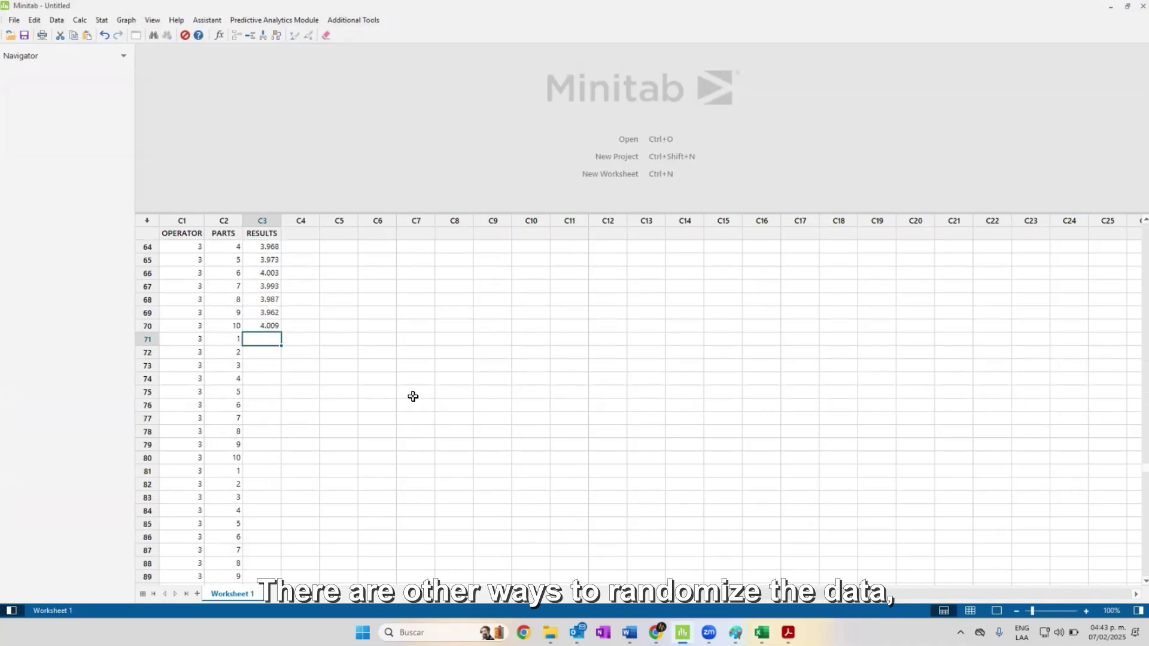
key("ctrl+v")
scroll(295, 356, "down", 5)
left_click(266, 313)
key("ctrl+v")
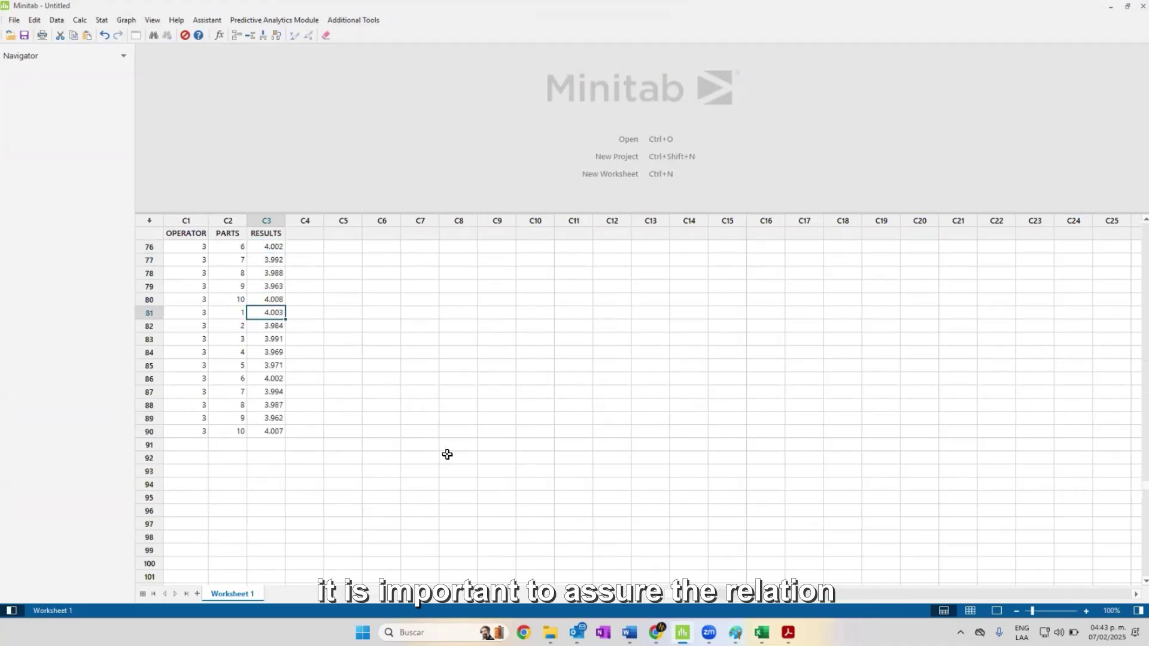
left_click(322, 315)
scroll(354, 379, "up", 20)
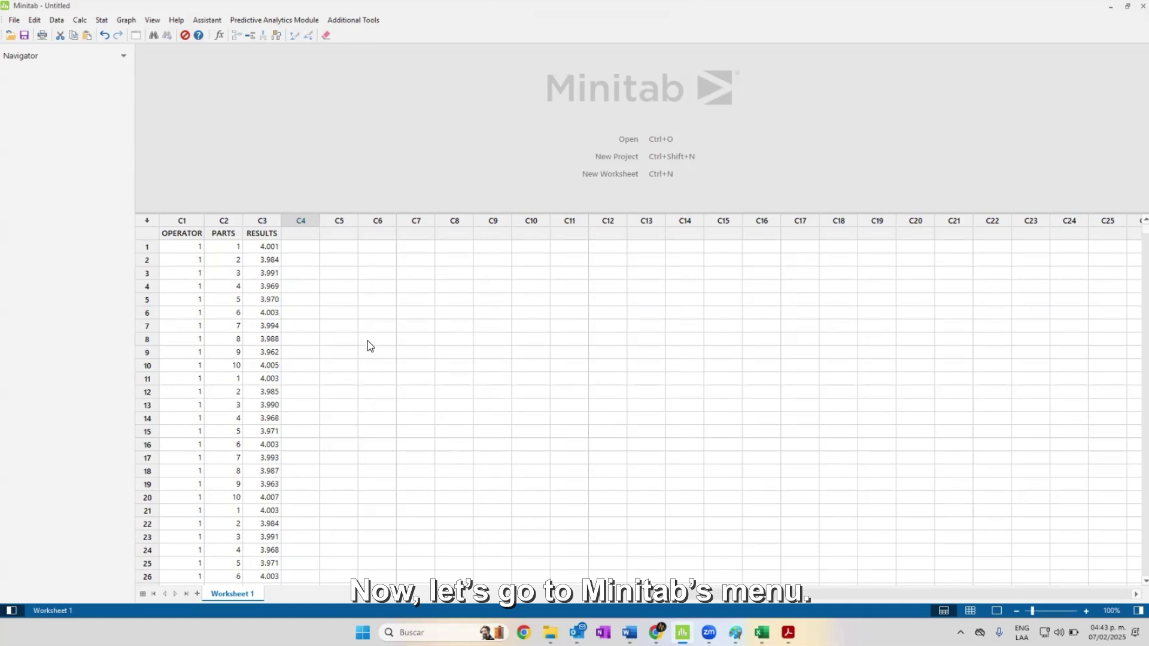
Run a crossed Gage R&R study with PARTS as part numbers, OPERATOR as operators and RESULTS as measurement data, using the ANOVA method
left_click(102, 21)
mouse_move(153, 101)
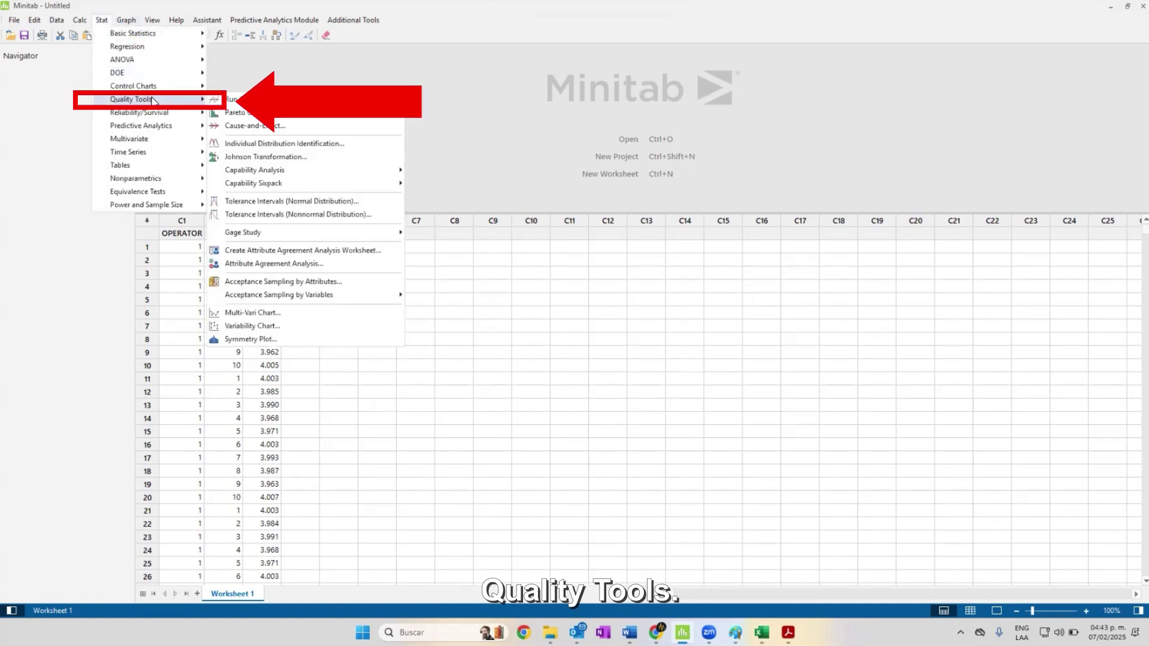
mouse_move(335, 235)
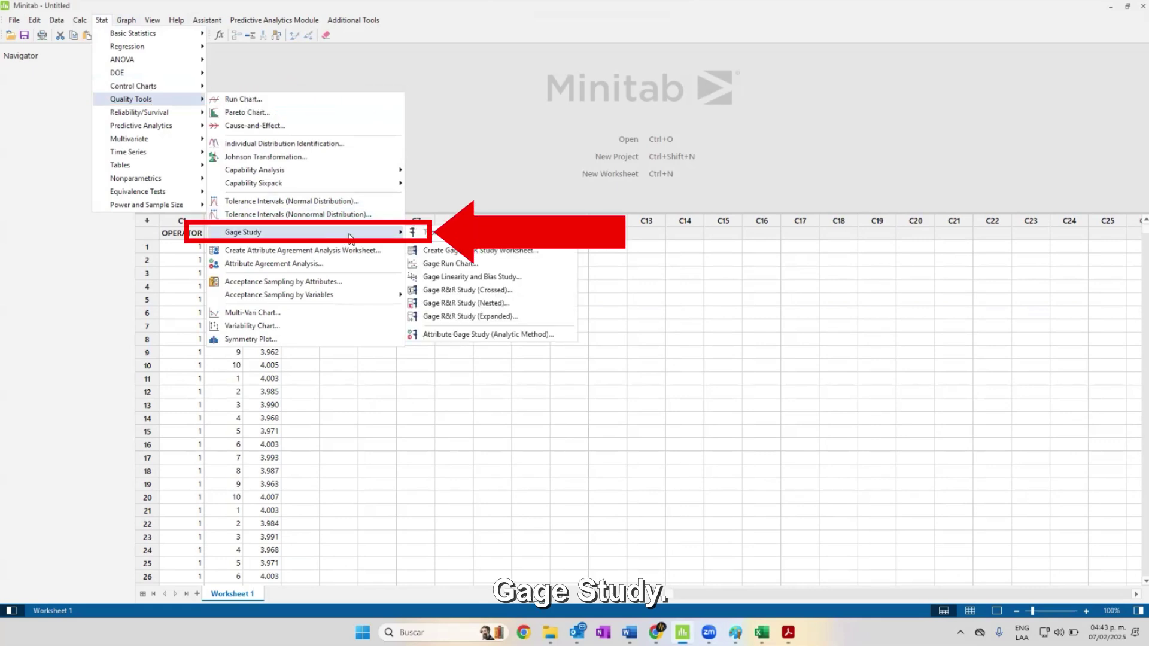
left_click(476, 291)
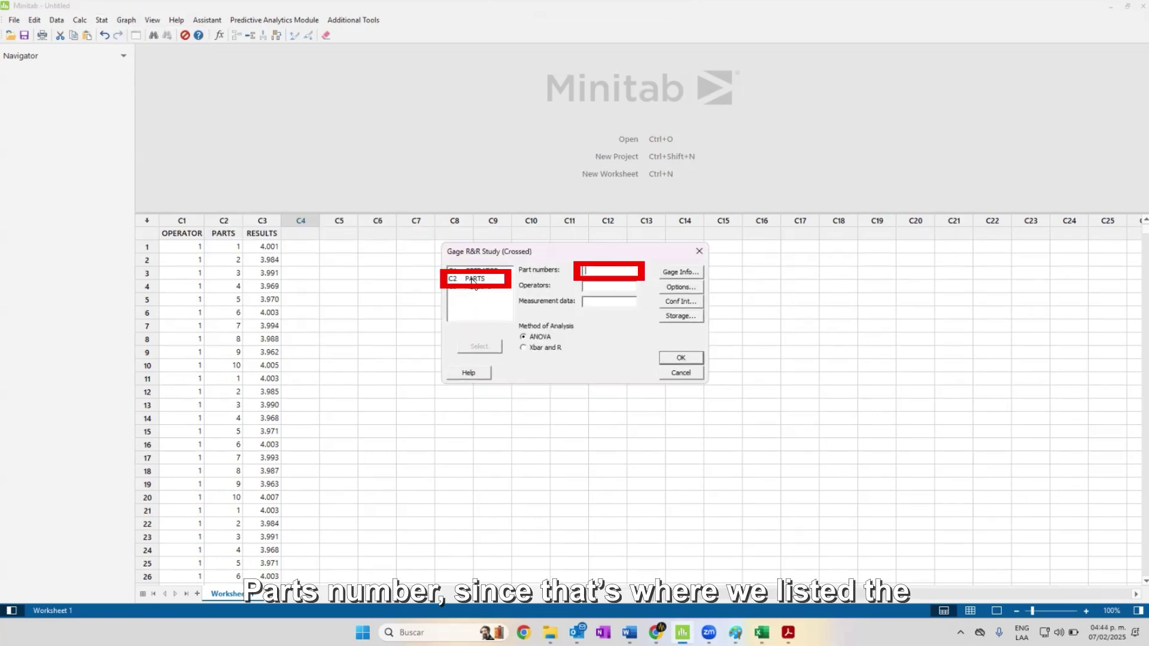
double_click(472, 279)
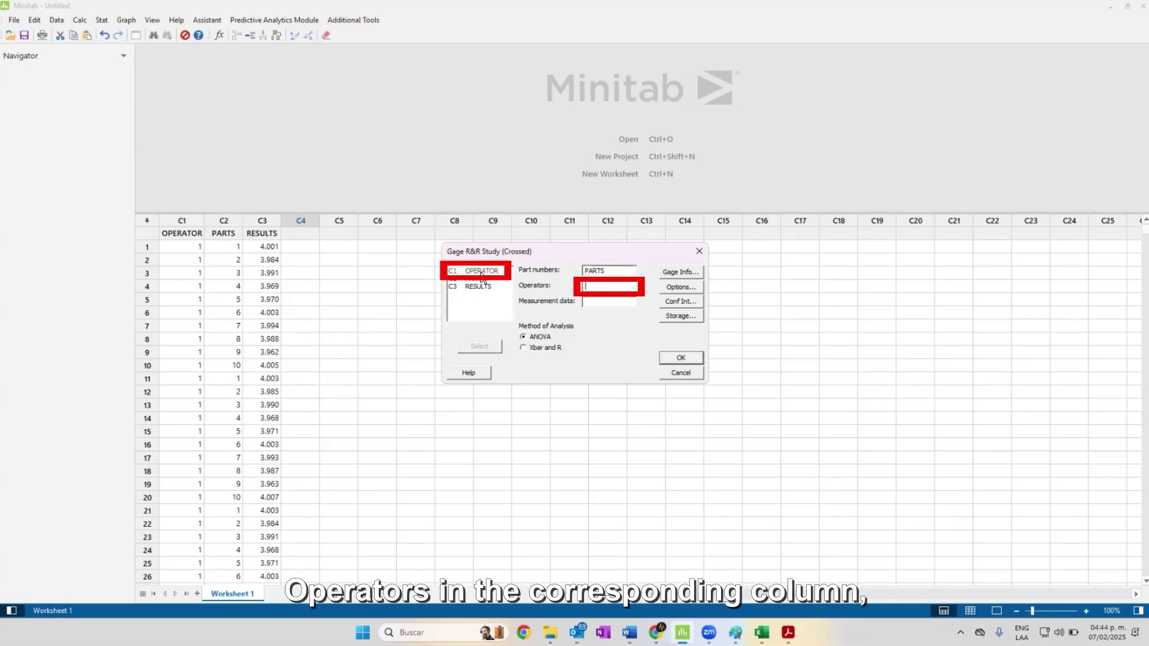
double_click(482, 277)
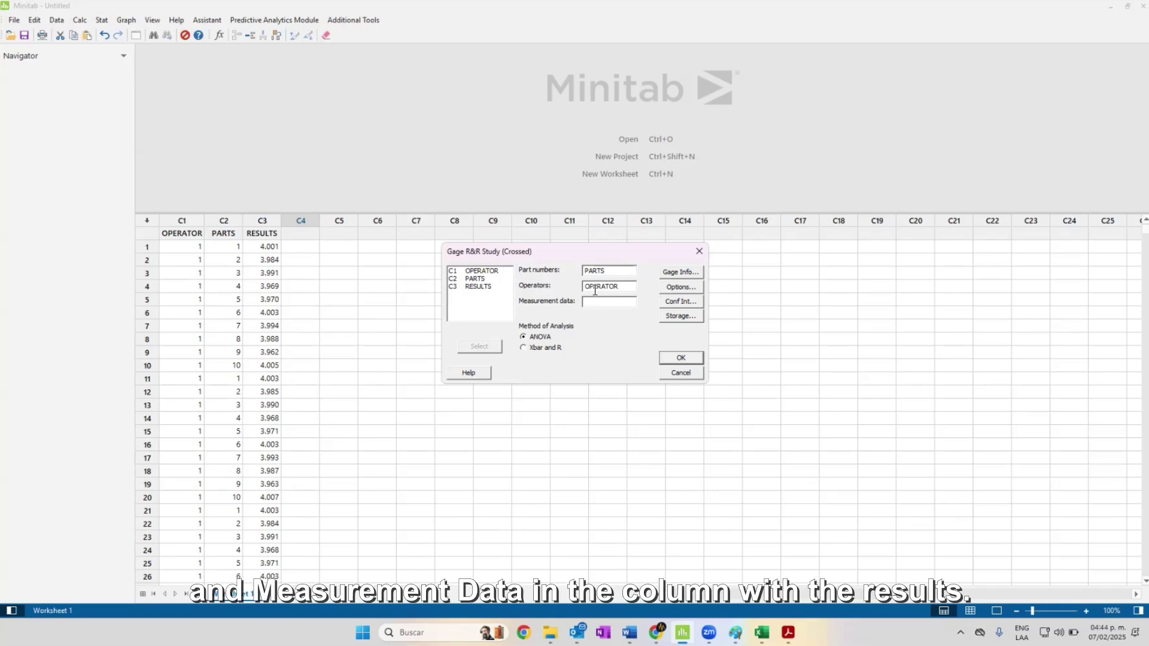
left_click(476, 287)
double_click(476, 287)
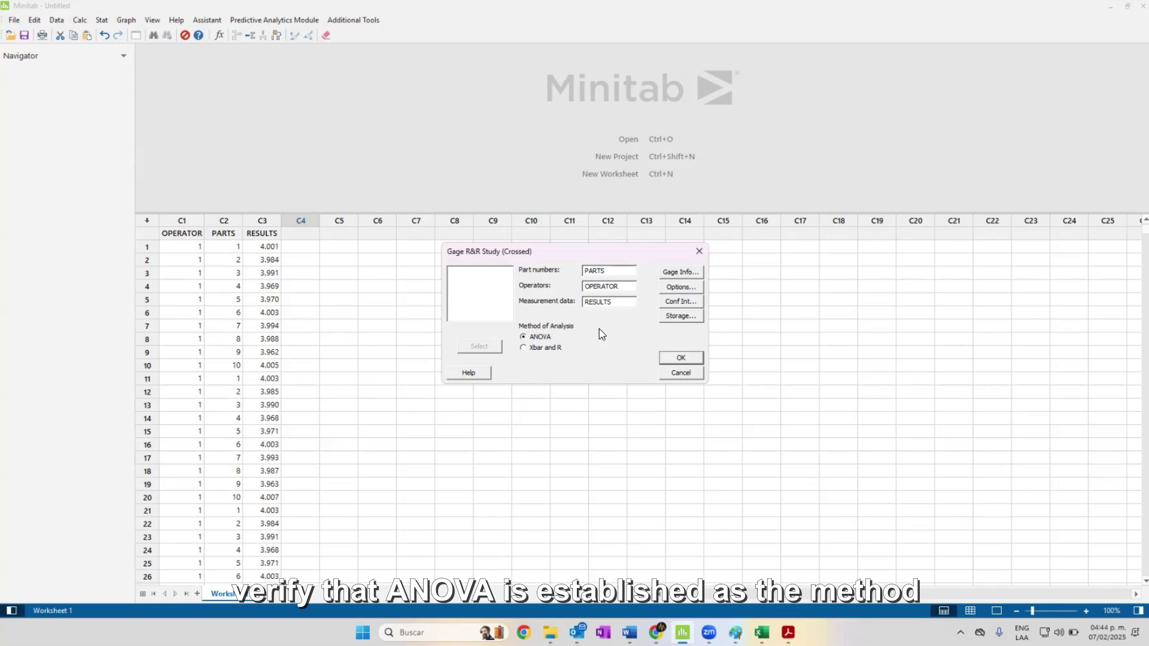
left_click(680, 358)
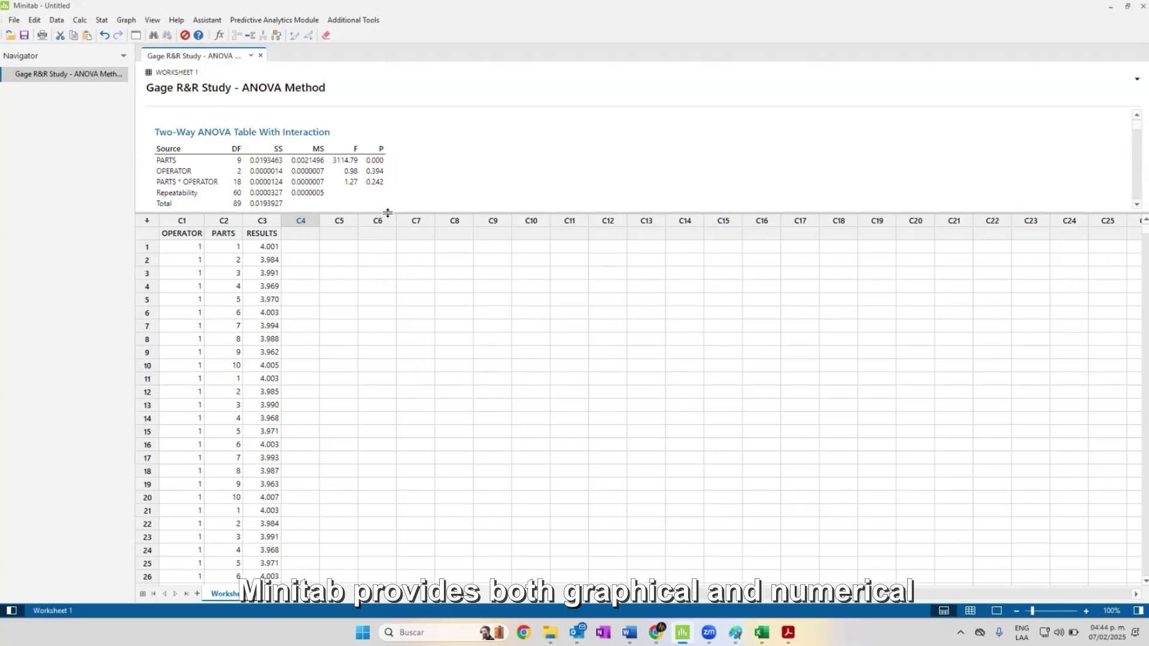
Enlarge the output area and examine the ANOVA, variance components and gage evaluation tables, including total Gage R&R's share of study variation
left_click_drag(388, 213, 390, 428)
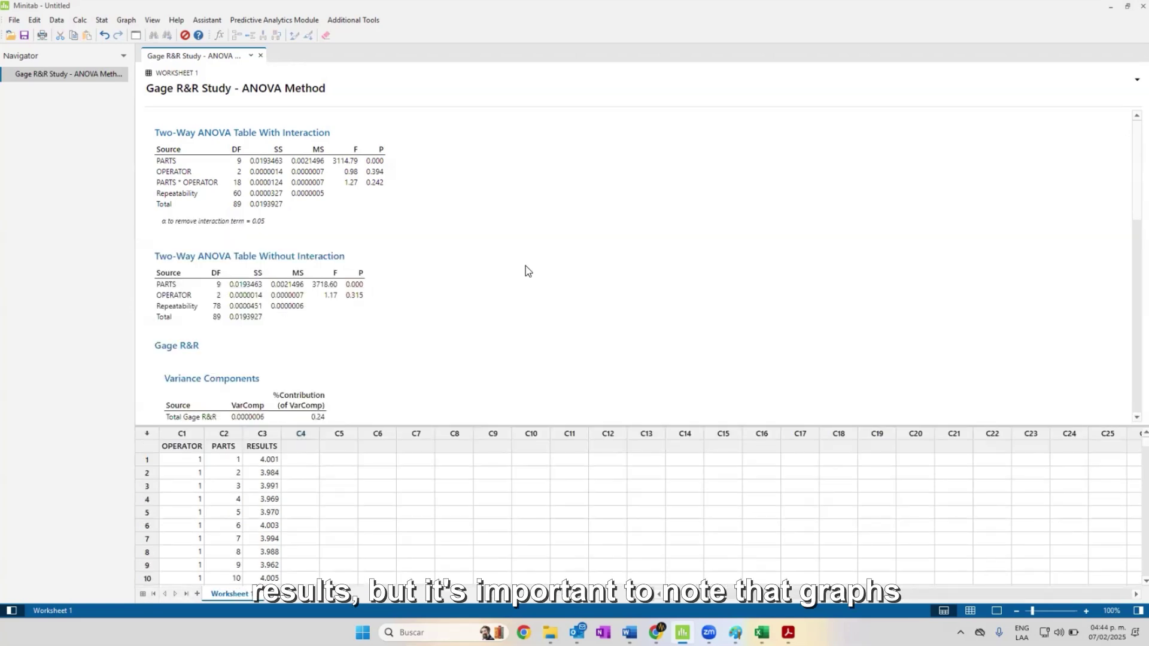
scroll(527, 272, "down", 10)
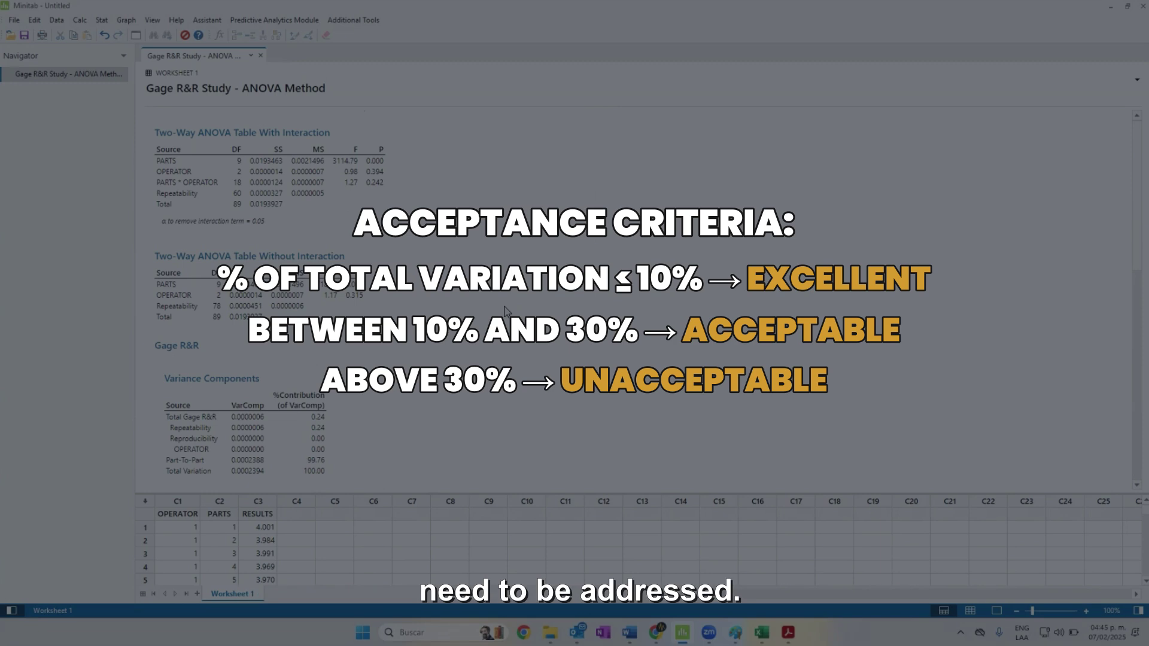
scroll(505, 312, "down", 3)
scroll(506, 311, "down", 2)
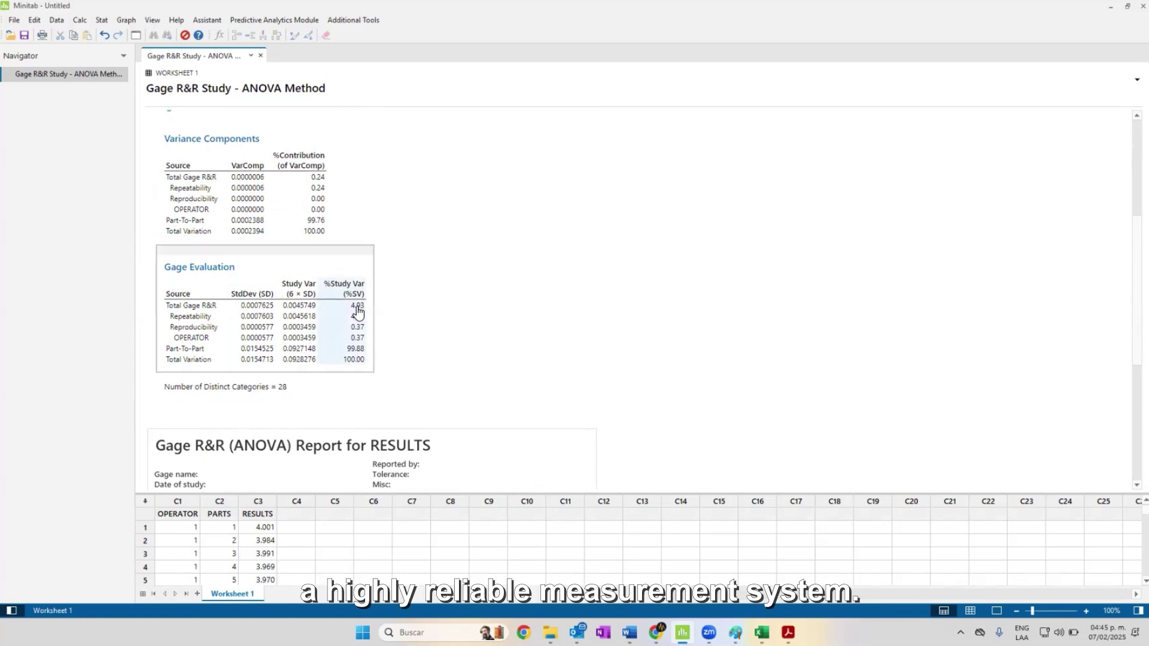
scroll(359, 314, "up", 2)
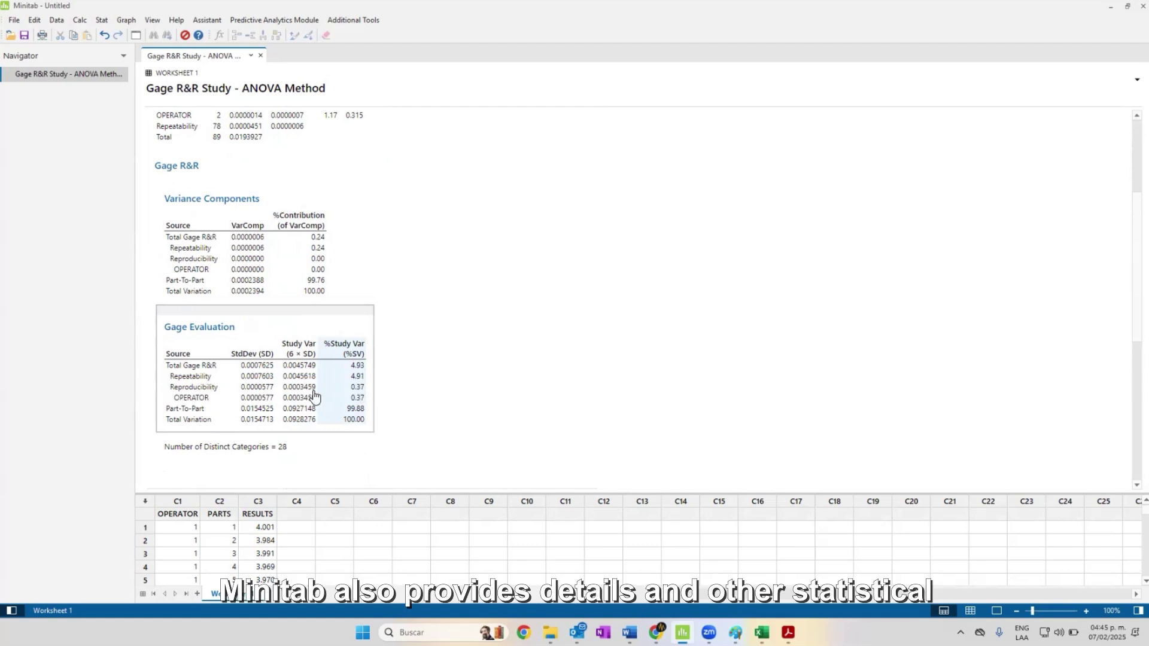
scroll(236, 402, "up", 5)
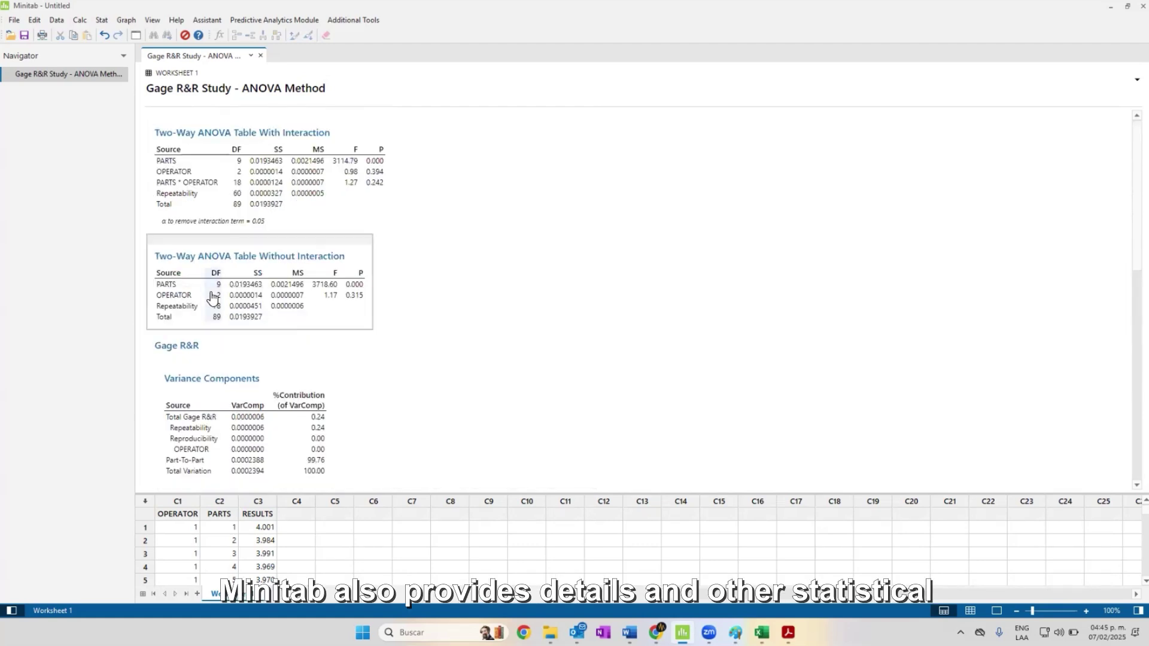